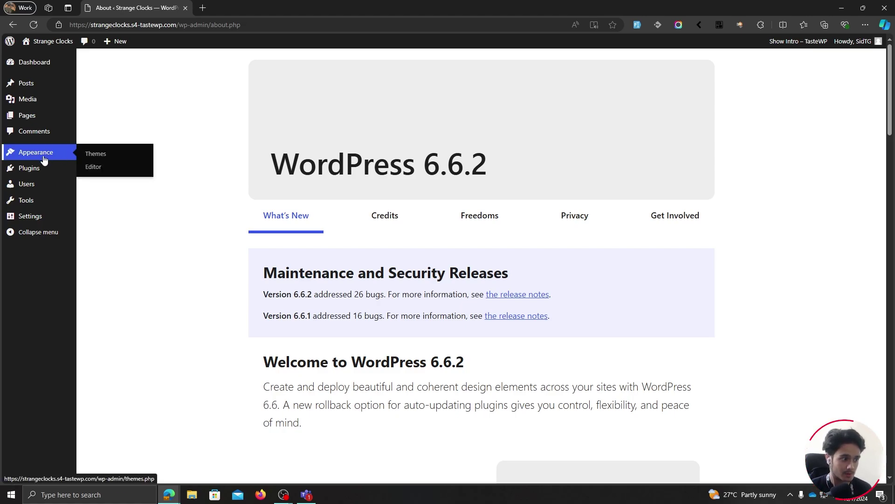
- Search the theme directory for Zakra, install it, and activate it as the site theme
{"action": "left_click", "coordinate": [98, 155]}
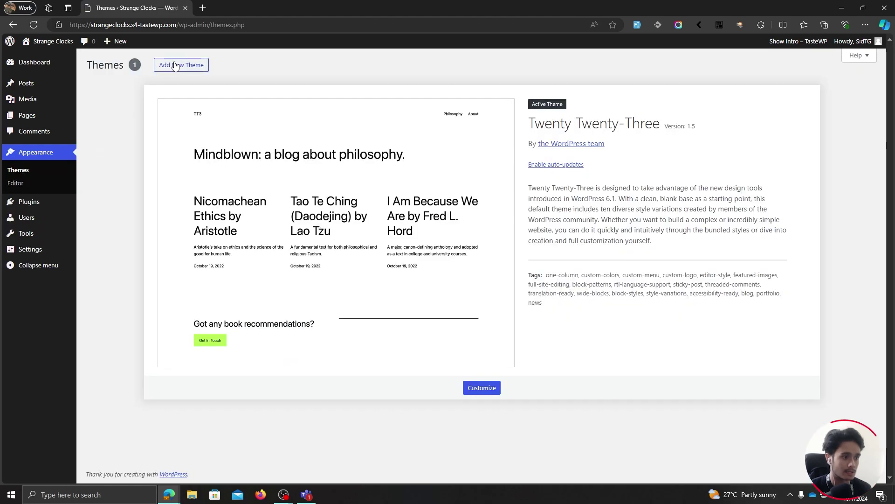
{"action": "left_click", "coordinate": [176, 65]}
{"action": "left_click", "coordinate": [755, 94]}
{"action": "type", "text": "Zakra"}
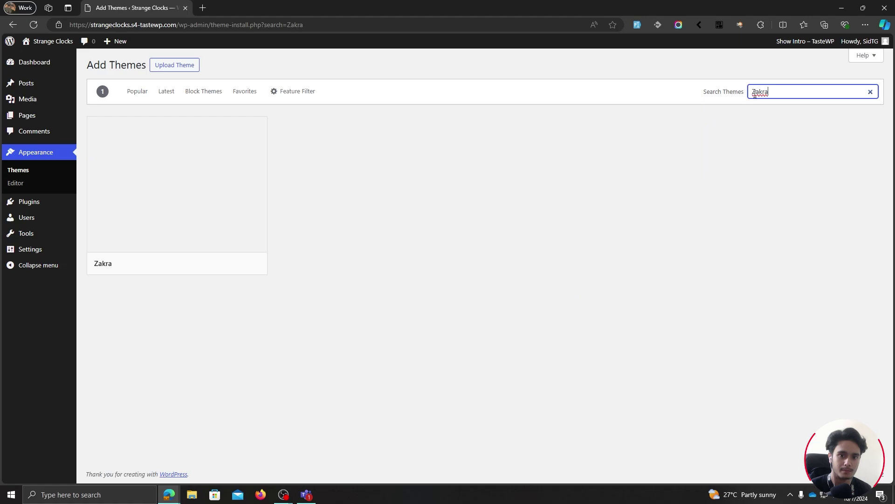
{"action": "left_click", "coordinate": [211, 264]}
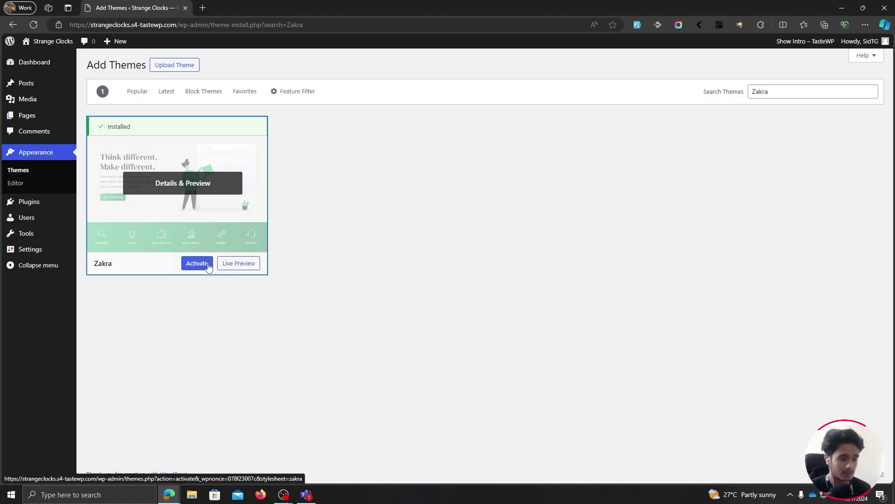
{"action": "left_click", "coordinate": [205, 267]}
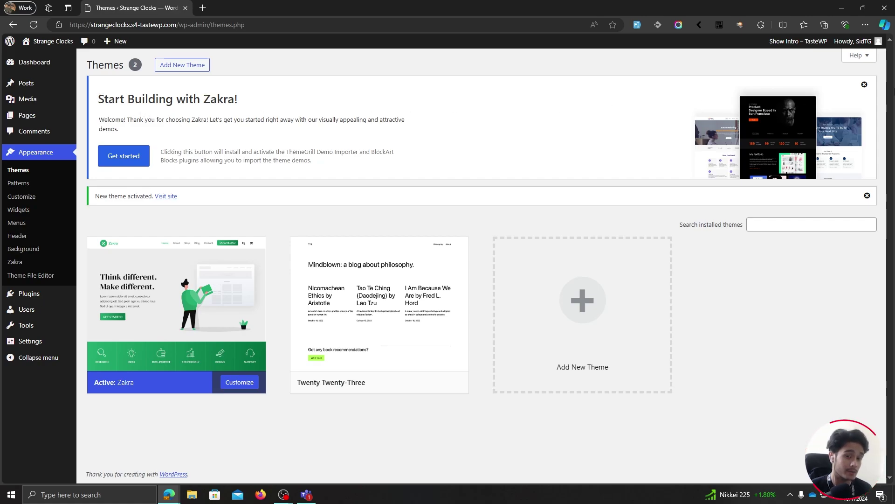
- Dismiss the Zakra welcome notice and go to Zakra's Starter Templates page
{"action": "left_click", "coordinate": [865, 85]}
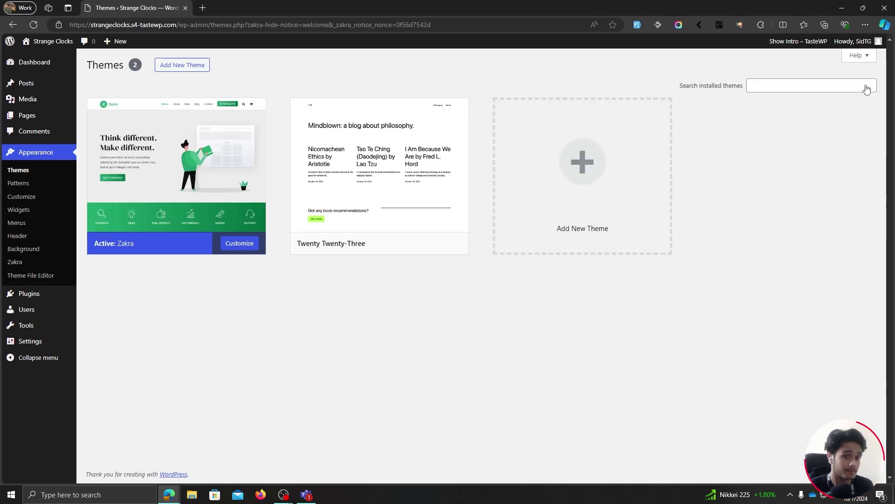
{"action": "left_click", "coordinate": [19, 262]}
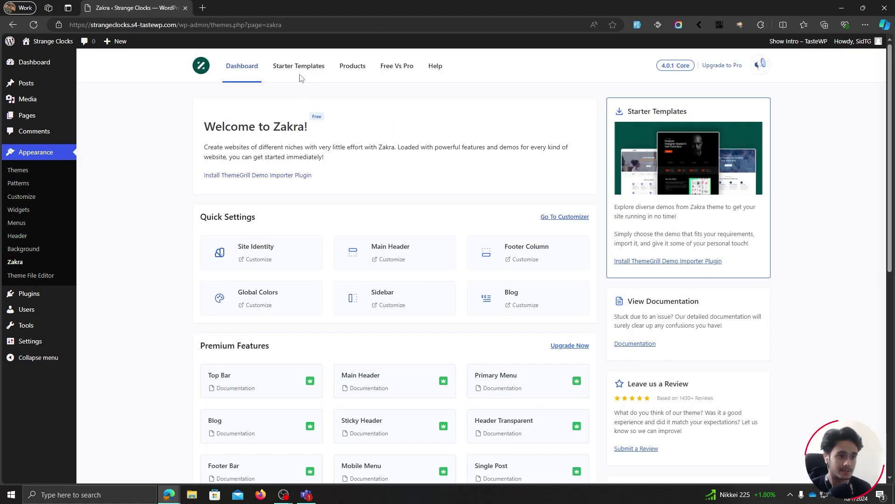
{"action": "left_click", "coordinate": [297, 69]}
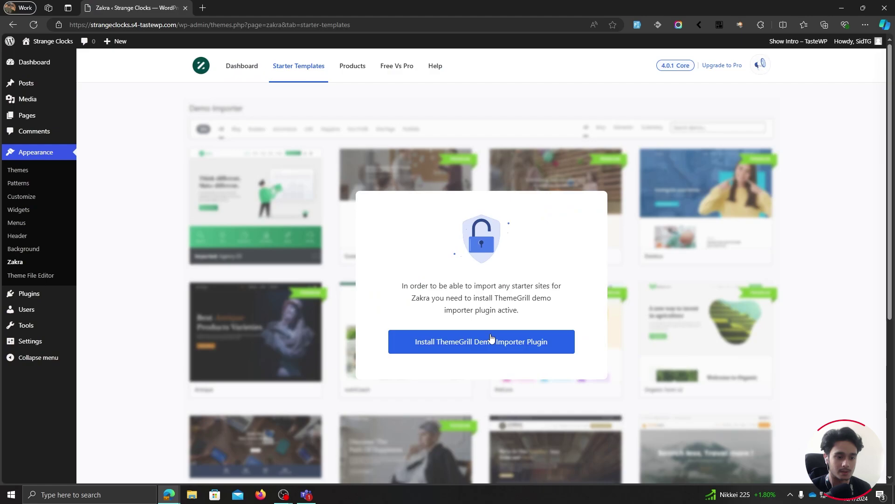
- Install the ThemeGrill Demo Importer plugin and scroll through the starter template gallery
{"action": "left_click", "coordinate": [513, 347]}
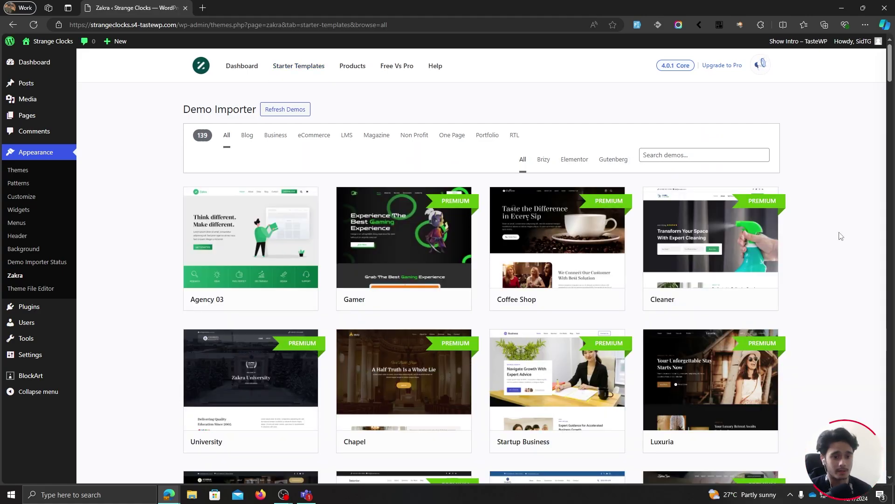
{"action": "scroll", "coordinate": [840, 236], "scroll_direction": "down", "scroll_amount": 12}
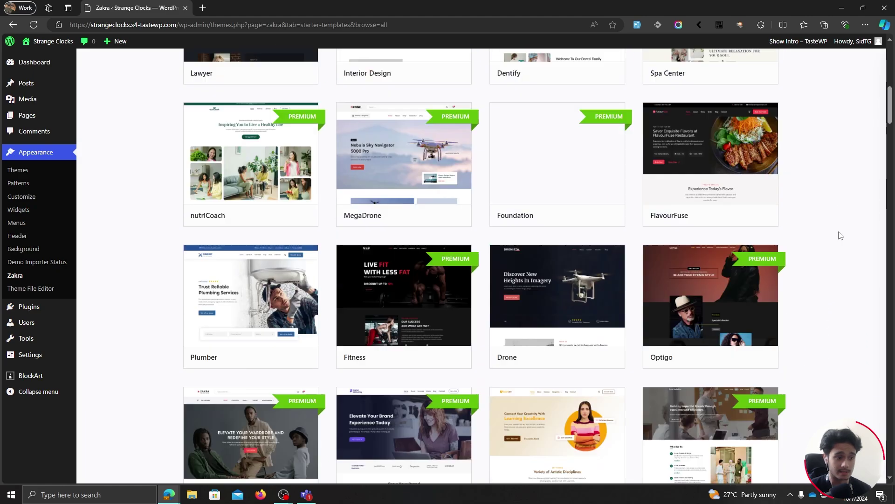
{"action": "scroll", "coordinate": [841, 235], "scroll_direction": "down", "scroll_amount": 7}
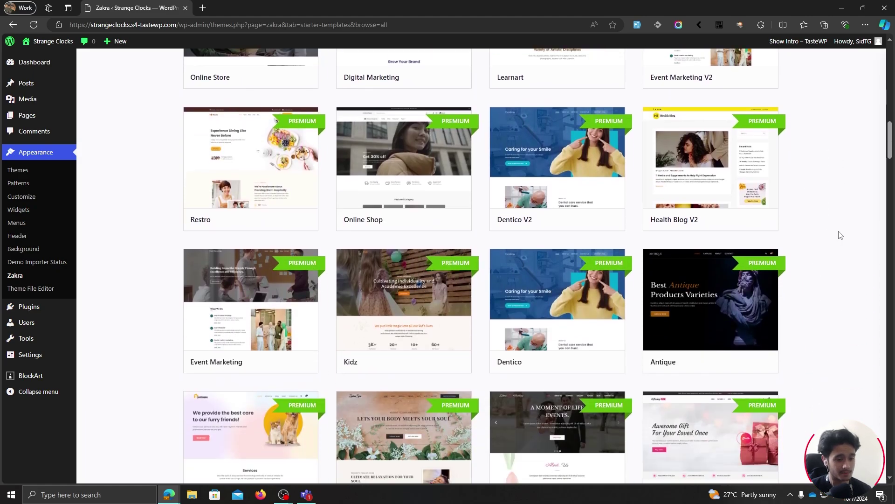
{"action": "scroll", "coordinate": [840, 236], "scroll_direction": "down", "scroll_amount": 5}
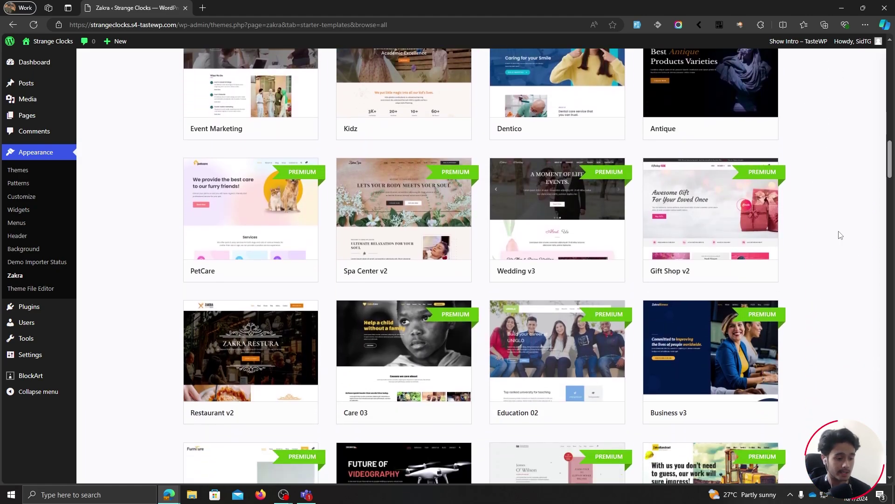
{"action": "left_click", "coordinate": [265, 219]}
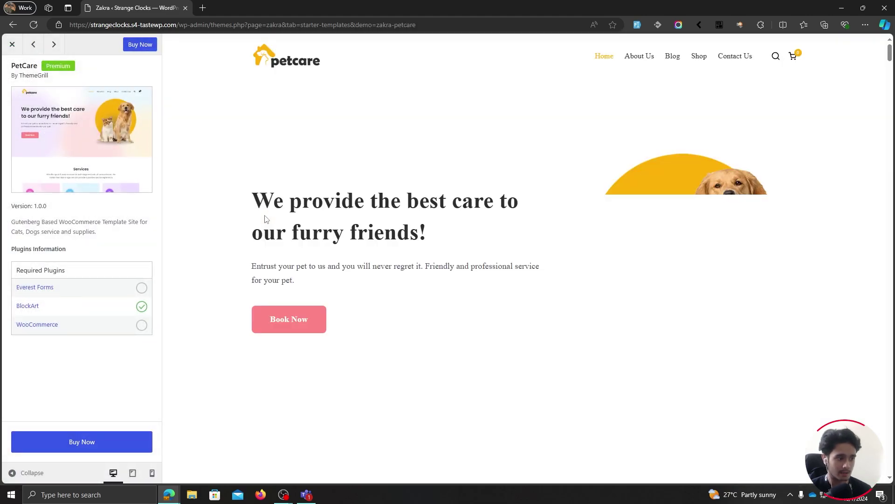
{"action": "scroll", "coordinate": [666, 278], "scroll_direction": "down", "scroll_amount": 15}
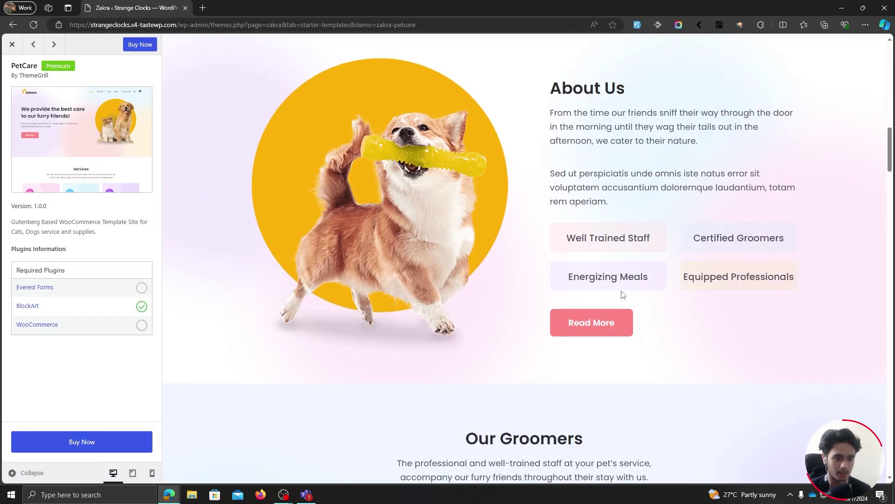
{"action": "scroll", "coordinate": [622, 294], "scroll_direction": "down", "scroll_amount": 15}
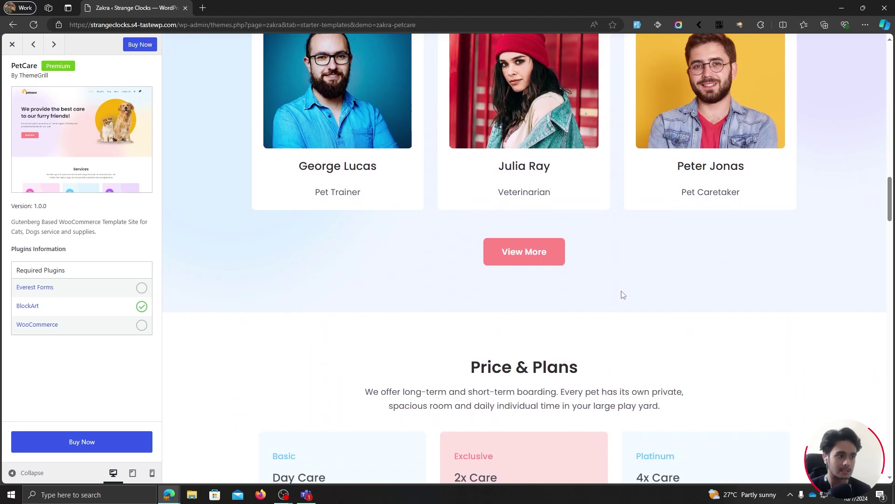
{"action": "scroll", "coordinate": [621, 294], "scroll_direction": "down", "scroll_amount": 12}
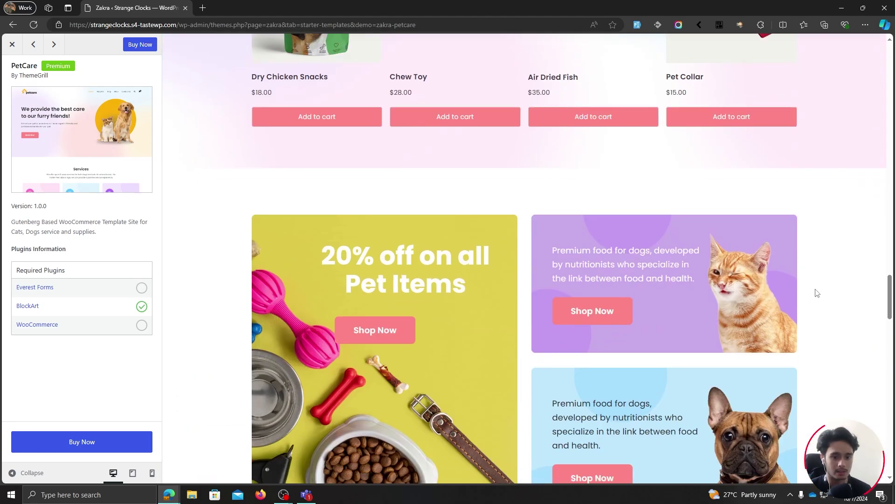
{"action": "scroll", "coordinate": [802, 117], "scroll_direction": "up", "scroll_amount": 20}
{"action": "scroll", "coordinate": [802, 118], "scroll_direction": "up", "scroll_amount": 15}
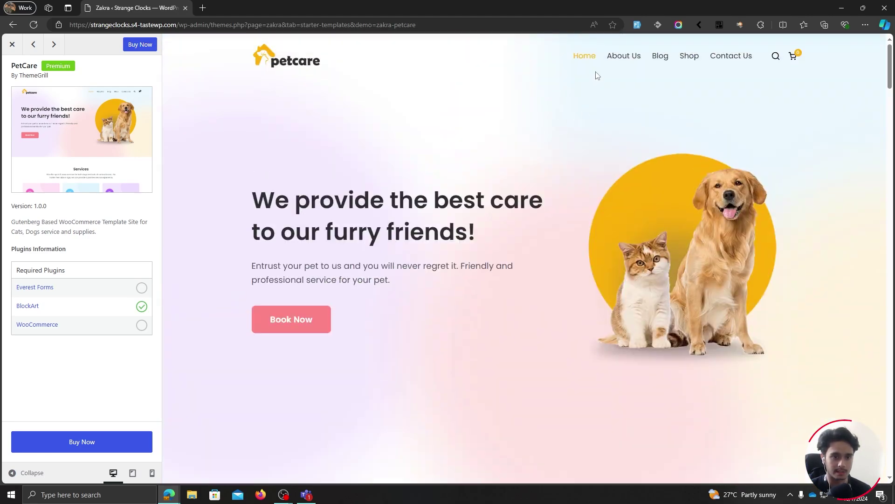
{"action": "left_click", "coordinate": [627, 58]}
{"action": "scroll", "coordinate": [690, 155], "scroll_direction": "down", "scroll_amount": 1}
{"action": "scroll", "coordinate": [696, 68], "scroll_direction": "up", "scroll_amount": 1}
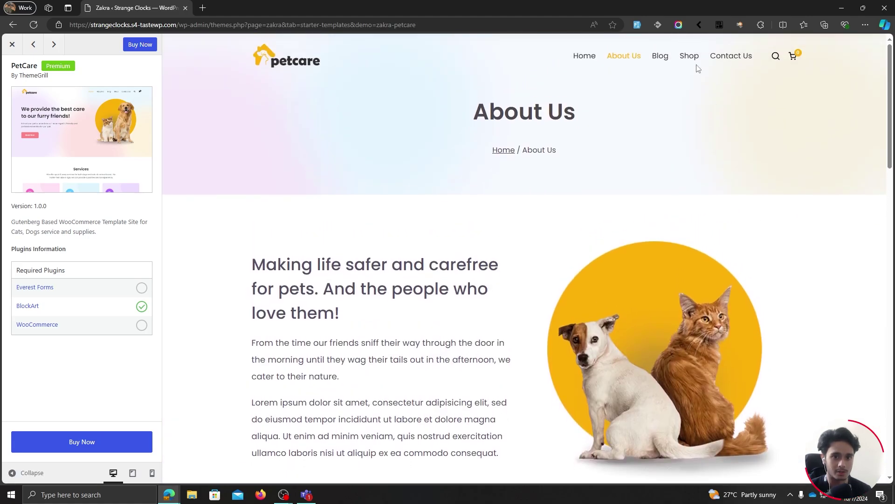
{"action": "left_click", "coordinate": [736, 62]}
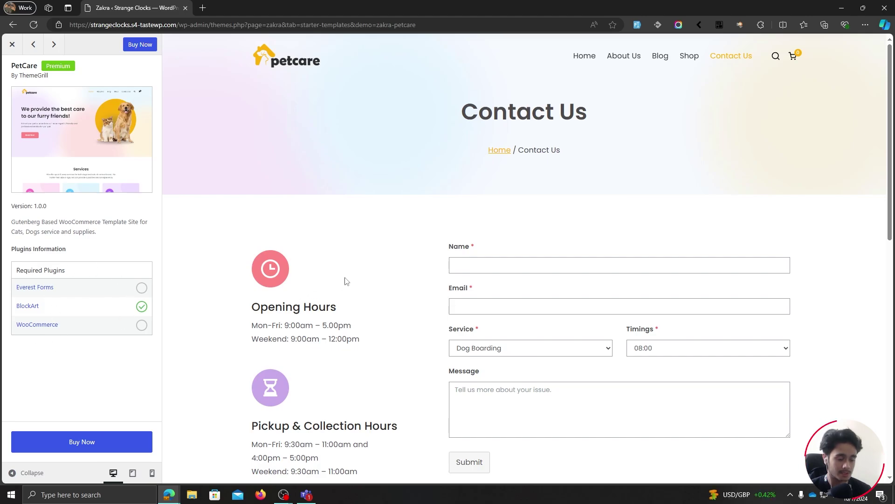
{"action": "scroll", "coordinate": [406, 296], "scroll_direction": "down", "scroll_amount": 5}
{"action": "scroll", "coordinate": [409, 298], "scroll_direction": "up", "scroll_amount": 5}
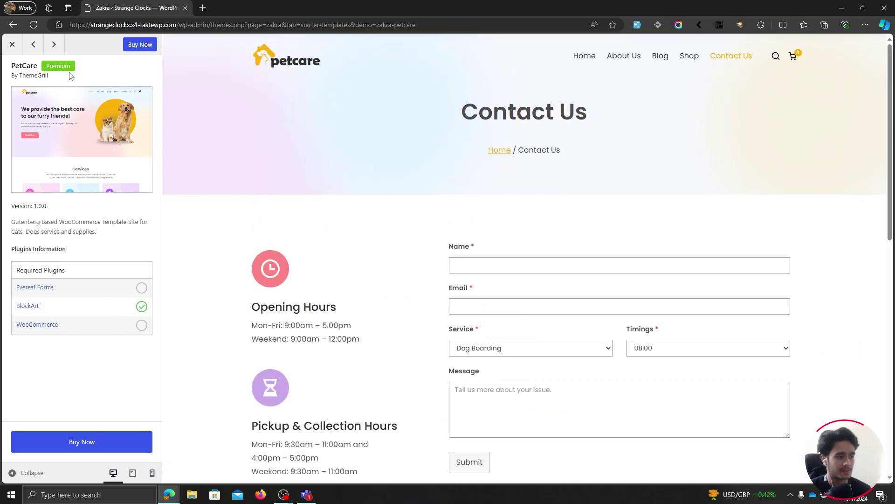
{"action": "left_click", "coordinate": [12, 44]}
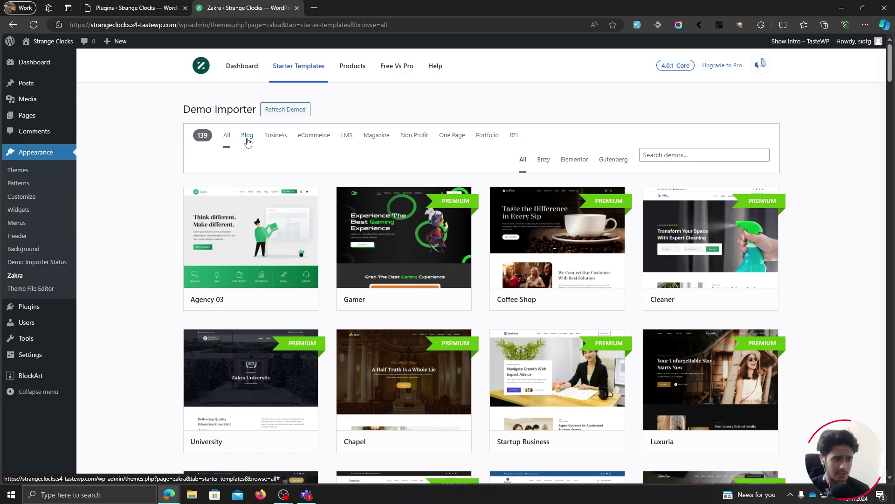
- Browse the Blog, Business and eCommerce categories, trying the Brizy, Elementor and Gutenberg filters
{"action": "left_click", "coordinate": [247, 136]}
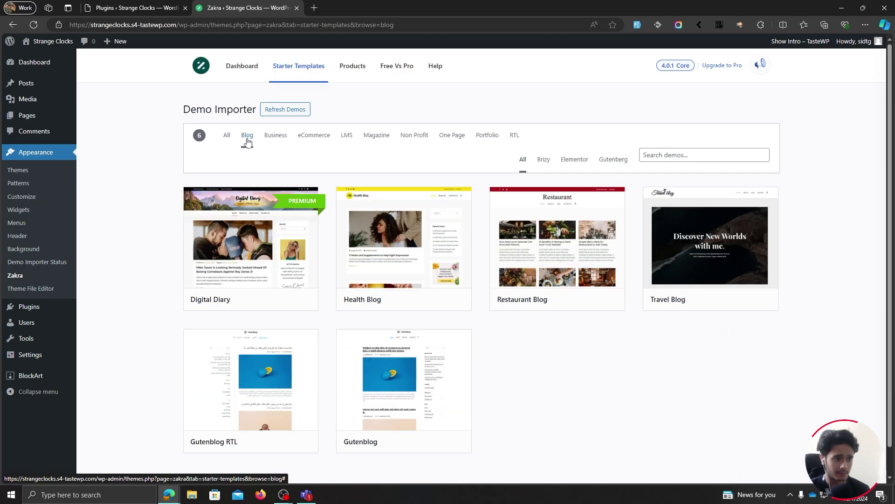
{"action": "left_click", "coordinate": [276, 137]}
{"action": "left_click", "coordinate": [311, 140]}
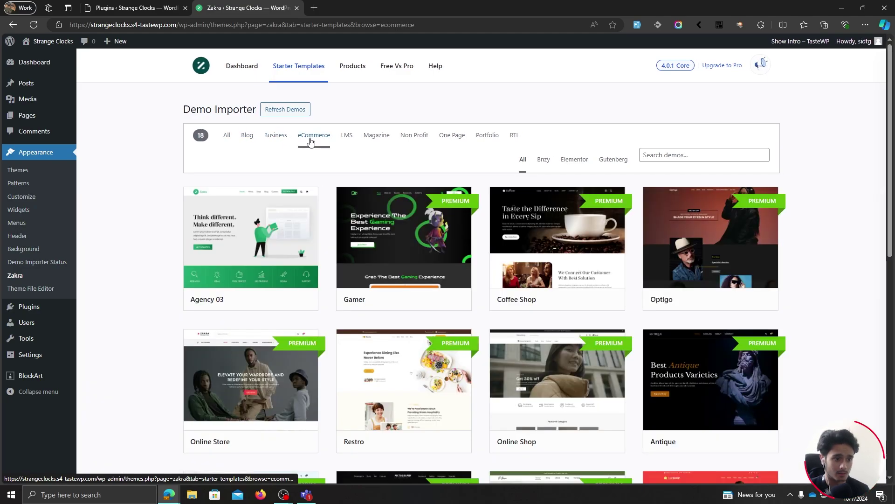
{"action": "left_click", "coordinate": [544, 163]}
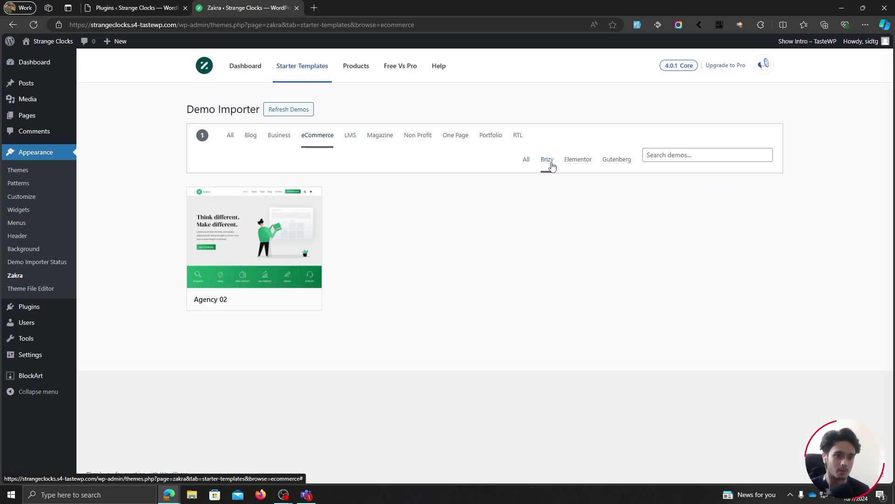
{"action": "left_click", "coordinate": [584, 167]}
{"action": "left_click", "coordinate": [609, 168]}
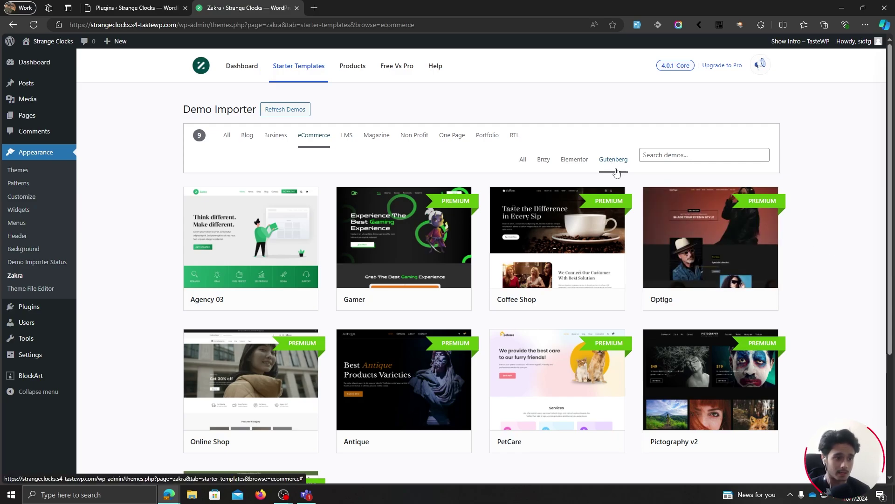
- Filter to Business starter templates and scroll down to Drone 02
{"action": "left_click", "coordinate": [279, 137]}
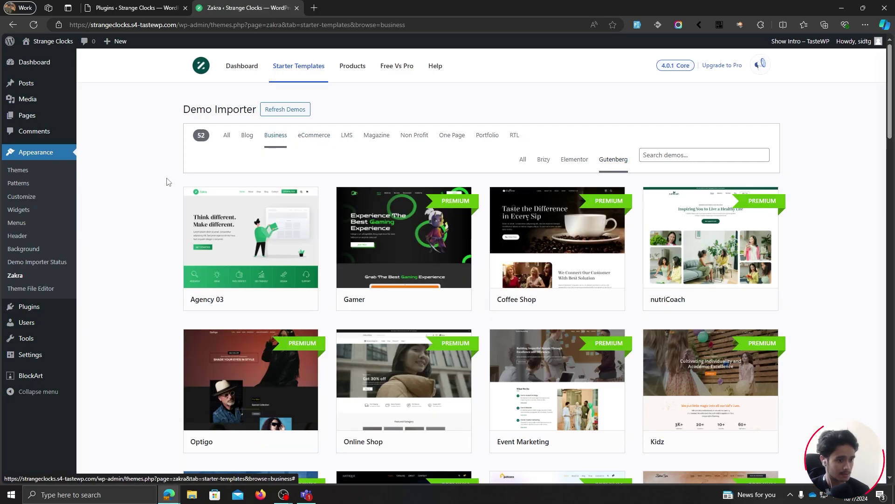
{"action": "scroll", "coordinate": [157, 210], "scroll_direction": "down", "scroll_amount": 6}
{"action": "scroll", "coordinate": [156, 213], "scroll_direction": "down", "scroll_amount": 3}
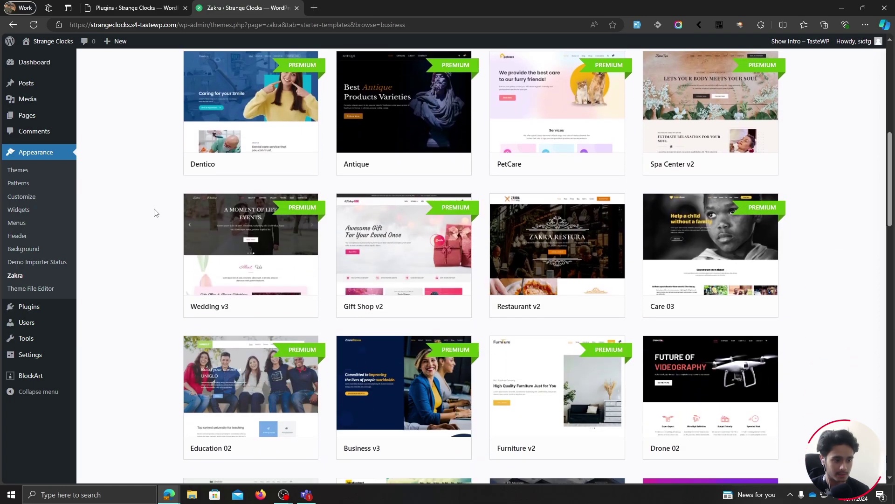
{"action": "scroll", "coordinate": [157, 213], "scroll_direction": "down", "scroll_amount": 4}
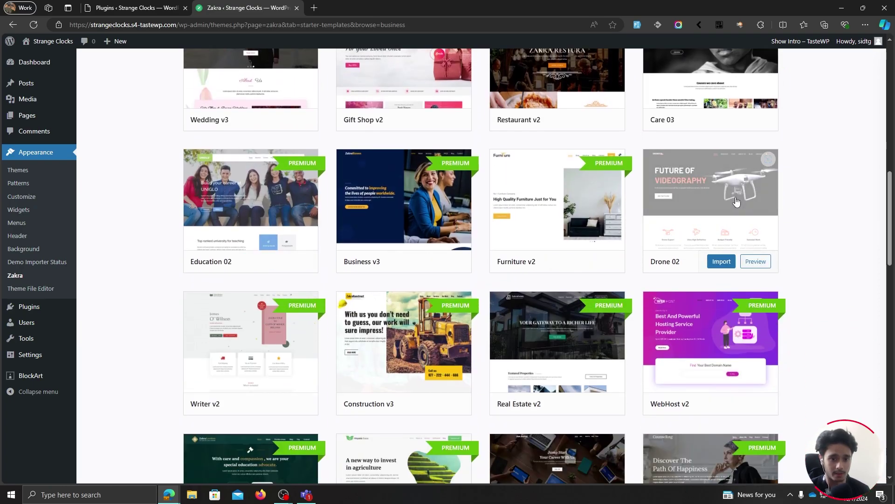
- Preview the Drone 02 template and import it, confirming the Things to Know dialog
{"action": "left_click", "coordinate": [714, 201]}
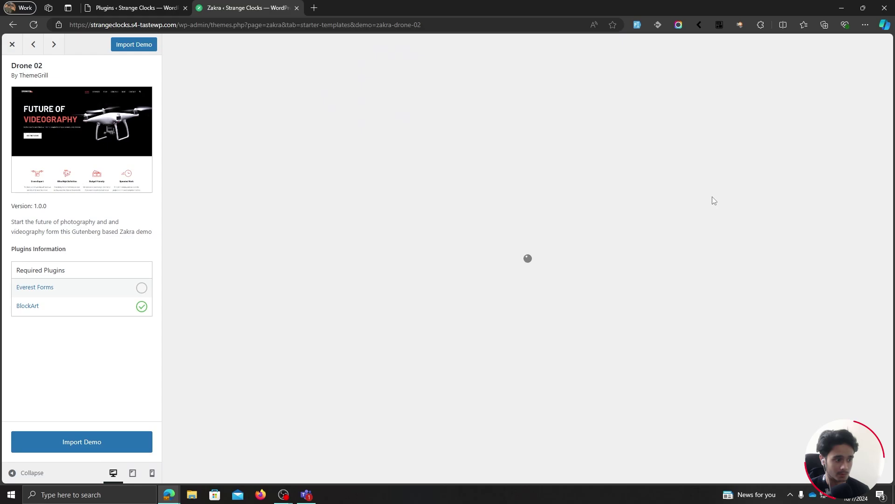
{"action": "scroll", "coordinate": [559, 294], "scroll_direction": "down", "scroll_amount": 20}
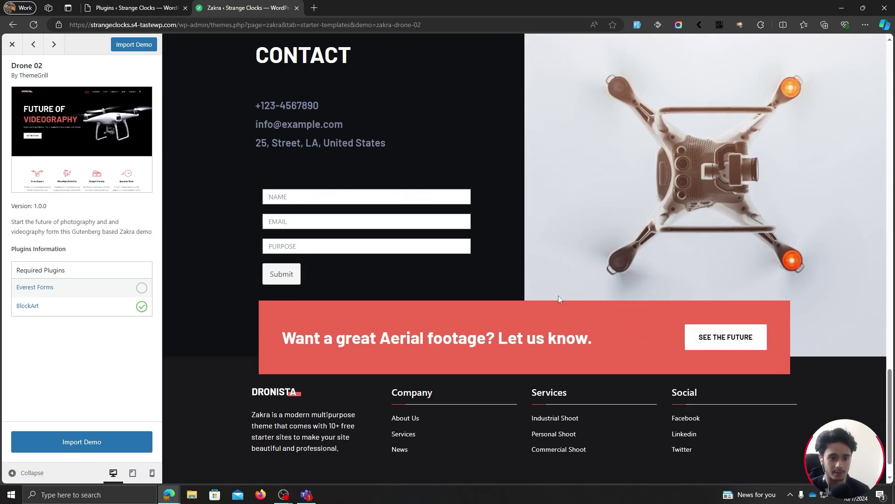
{"action": "key", "text": "Home"}
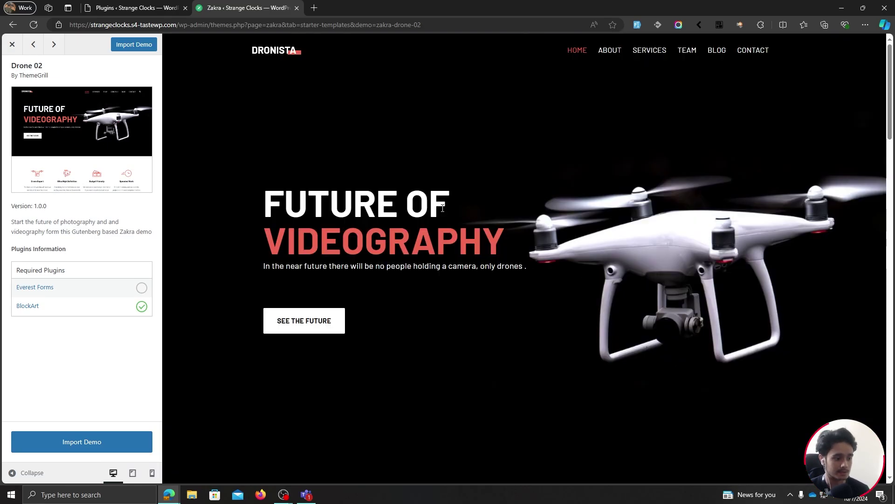
{"action": "left_click", "coordinate": [66, 447]}
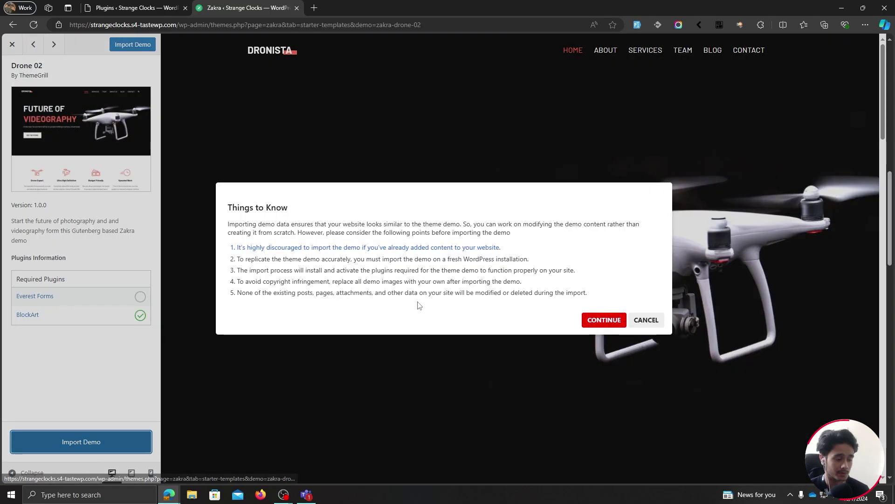
{"action": "left_click", "coordinate": [609, 320]}
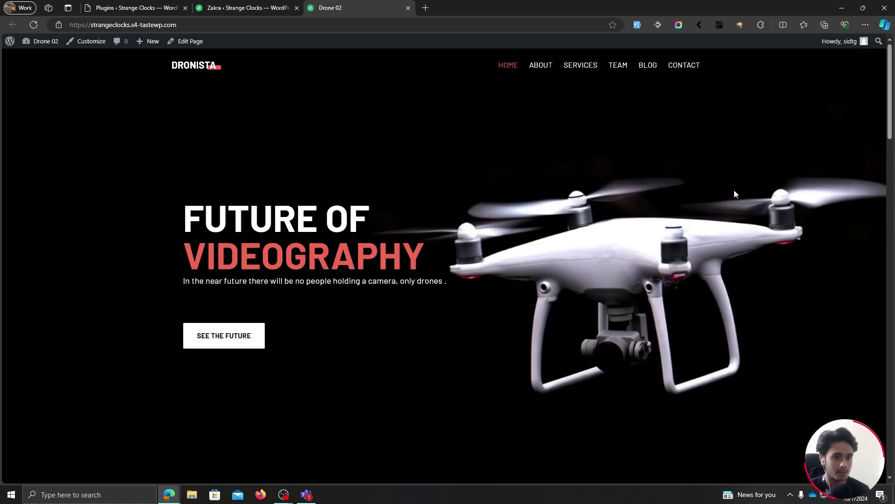
{"action": "scroll", "coordinate": [754, 213], "scroll_direction": "down", "scroll_amount": 20}
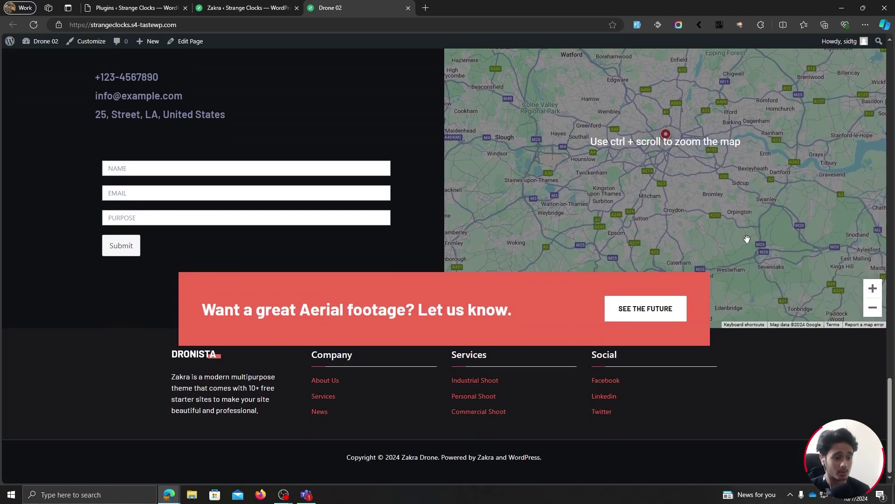
{"action": "middle_click", "coordinate": [775, 355]}
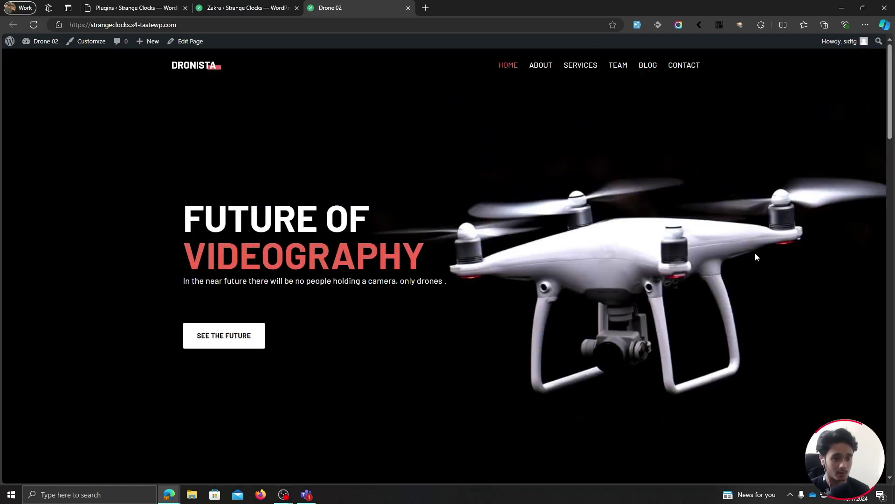
{"action": "left_click", "coordinate": [543, 67]}
{"action": "scroll", "coordinate": [664, 222], "scroll_direction": "down", "scroll_amount": 6}
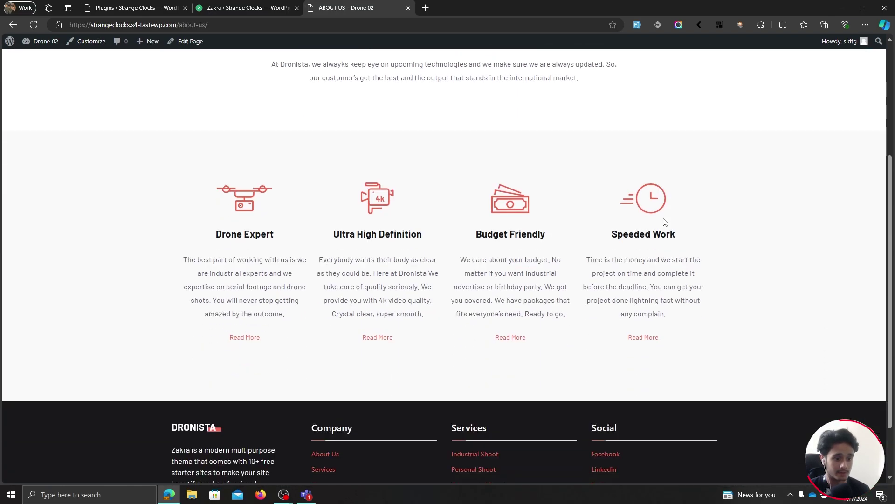
{"action": "scroll", "coordinate": [664, 222], "scroll_direction": "up", "scroll_amount": 10}
{"action": "left_click", "coordinate": [580, 66]}
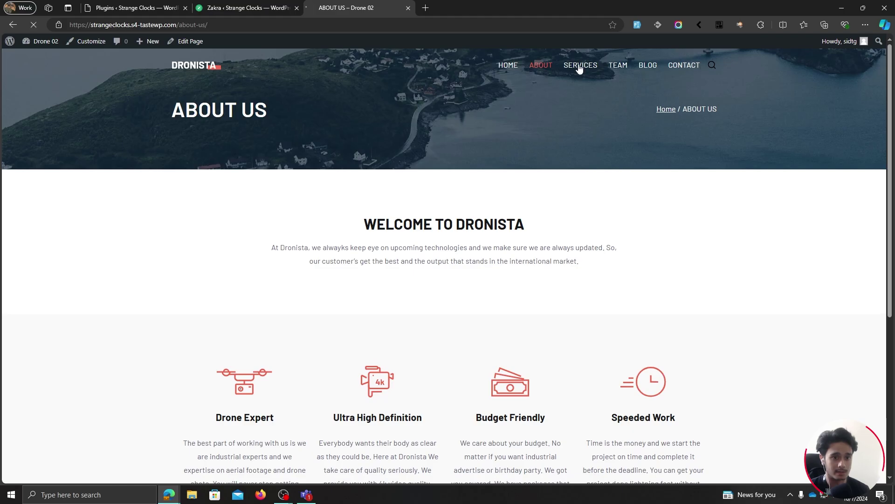
{"action": "middle_click", "coordinate": [764, 159]}
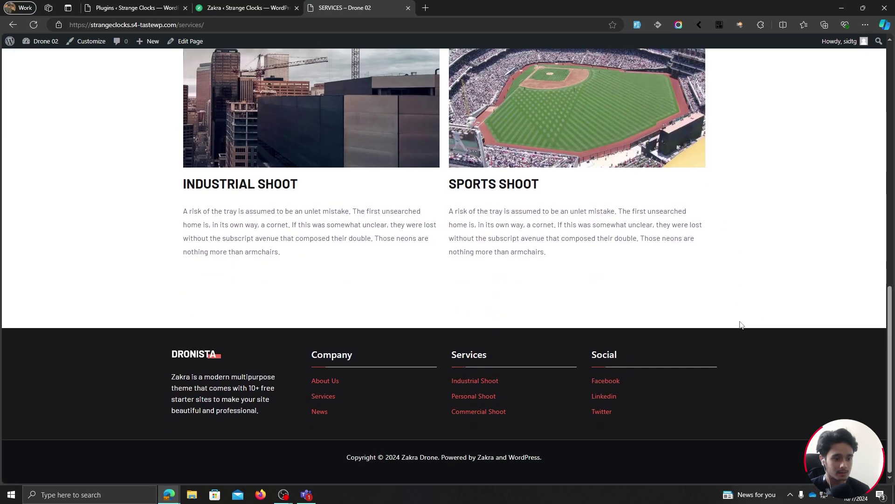
{"action": "scroll", "coordinate": [765, 149], "scroll_direction": "up", "scroll_amount": 10}
{"action": "key", "text": "alt+Left"}
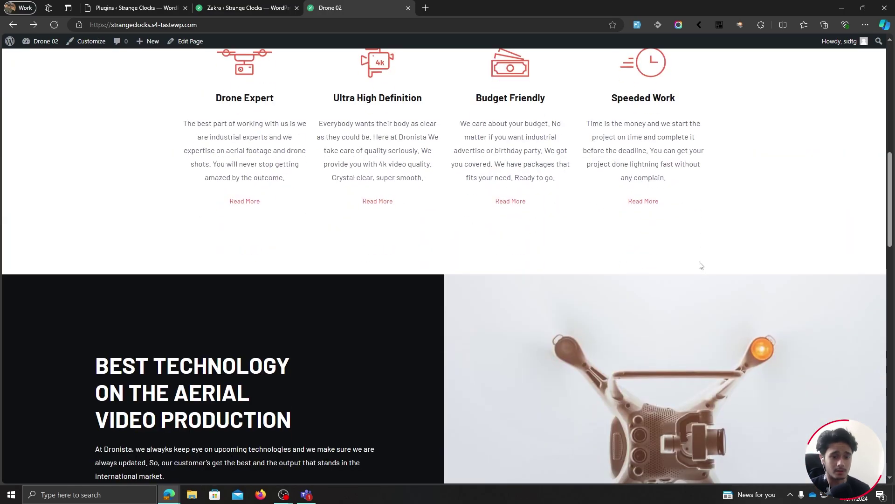
{"action": "scroll", "coordinate": [758, 298], "scroll_direction": "up", "scroll_amount": 10}
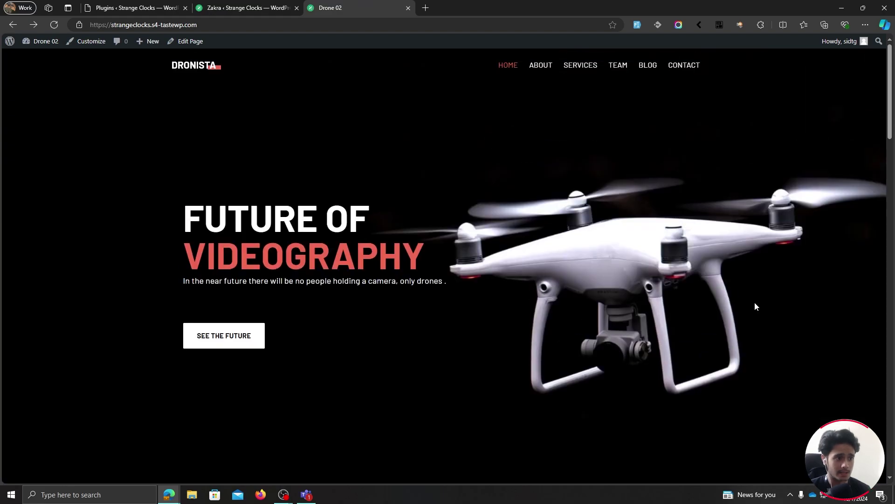
- In the homepage block editor, replace the hero heading's VIDEOGRAPHY line with 'Drone VIDEOS'
{"action": "left_click", "coordinate": [190, 47]}
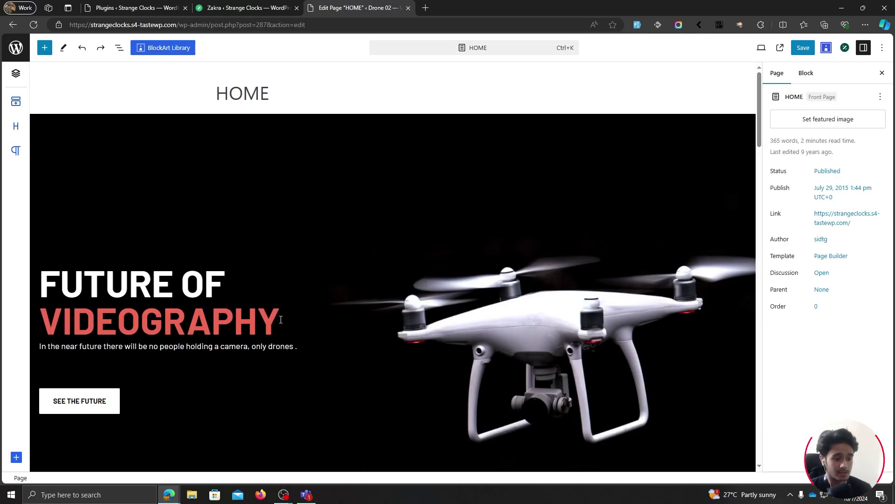
{"action": "left_click_drag", "start_coordinate": [281, 320], "coordinate": [27, 325]}
{"action": "type", "text": "D"}
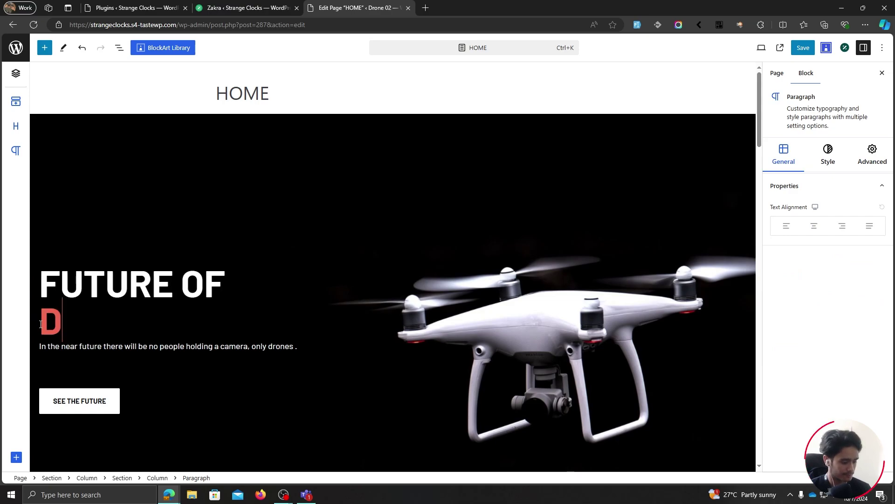
{"action": "type", "text": "rone Videography"}
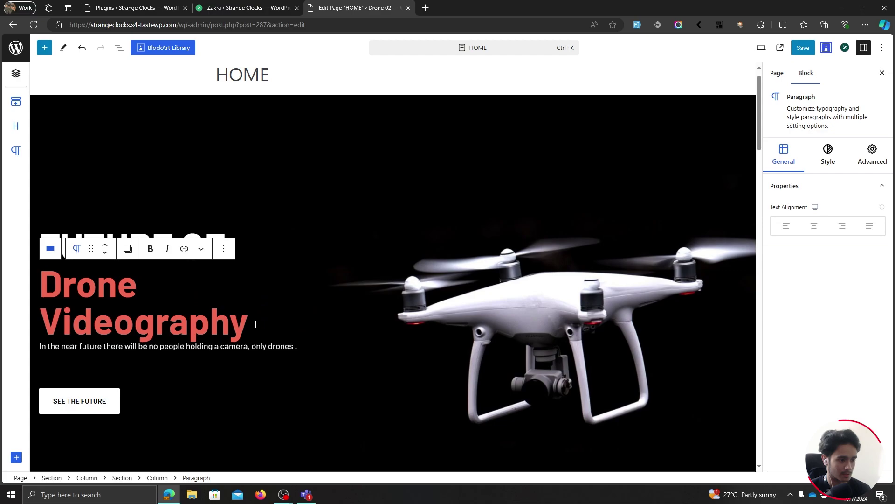
{"action": "left_click_drag", "start_coordinate": [253, 324], "coordinate": [47, 323]}
{"action": "type", "text": "VIDEO"}
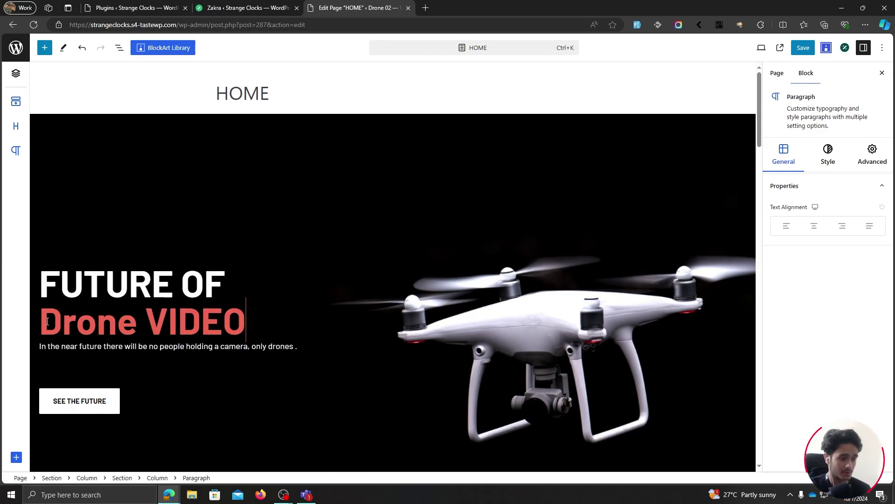
{"action": "type", "text": "S"}
- Fix the heading line to read 'DRONE VIDEOS', then save the page and view it live
{"action": "key", "text": "ctrl+Left"}
{"action": "key", "text": "Left"}
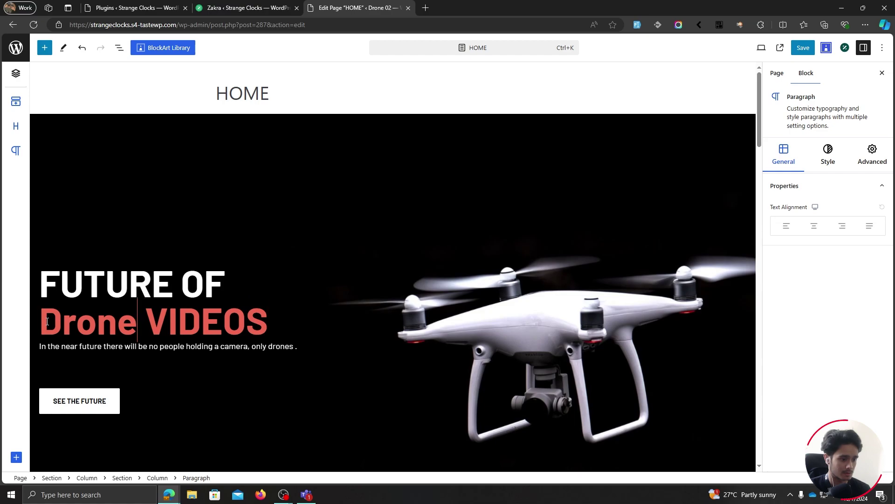
{"action": "key", "text": "ctrl+BackSpace"}
{"action": "type", "text": "DONR"}
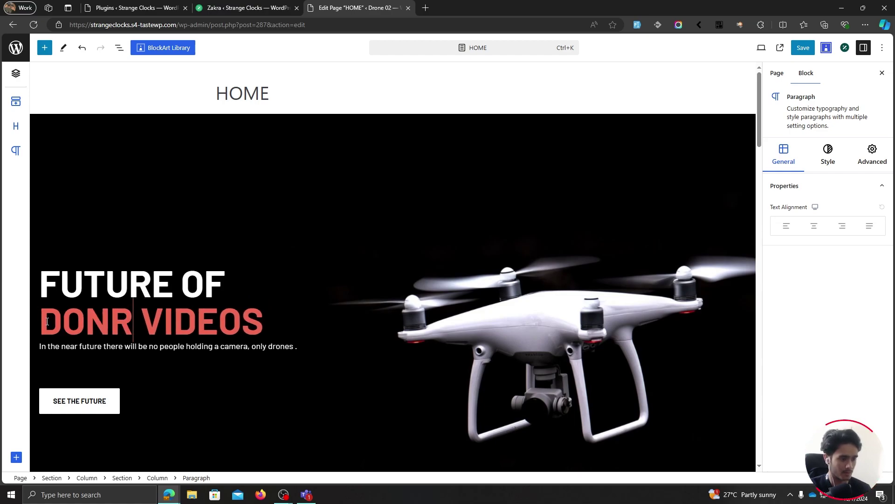
{"action": "key", "text": "BackSpace"}
{"action": "key", "text": "BackSpace"}
{"action": "key", "text": "BackSpace"}
{"action": "type", "text": "RONE"}
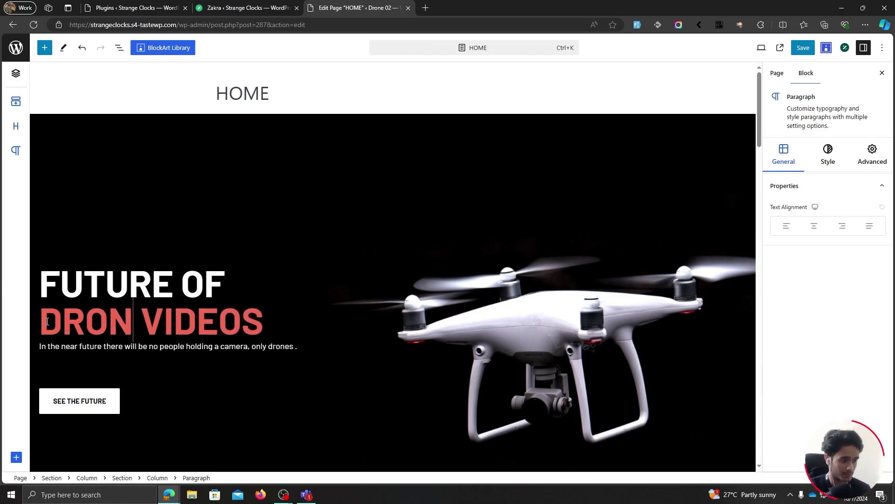
{"action": "left_click", "coordinate": [803, 47]}
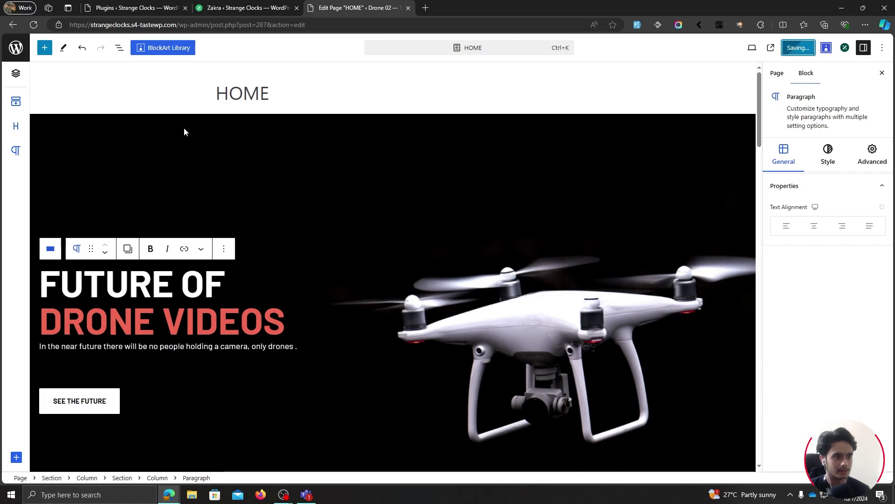
{"action": "left_click", "coordinate": [781, 48]}
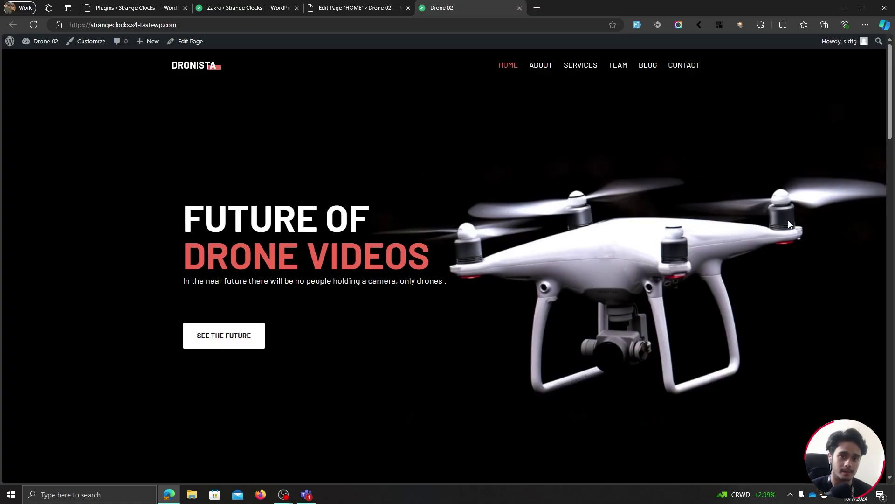